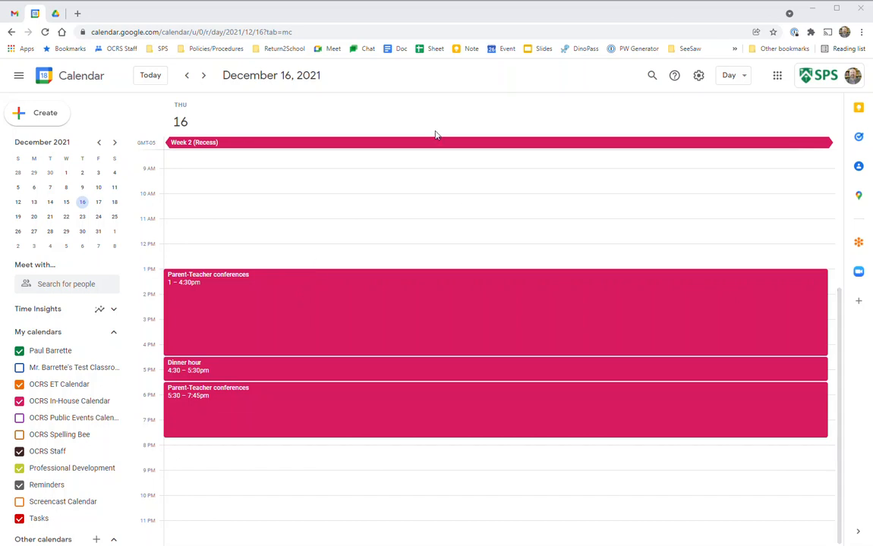
Step: Create a December 16 calendar entry of type Appointment slots, titled with the teacher's name followed by "afternoon conferences"
left_click(34, 120)
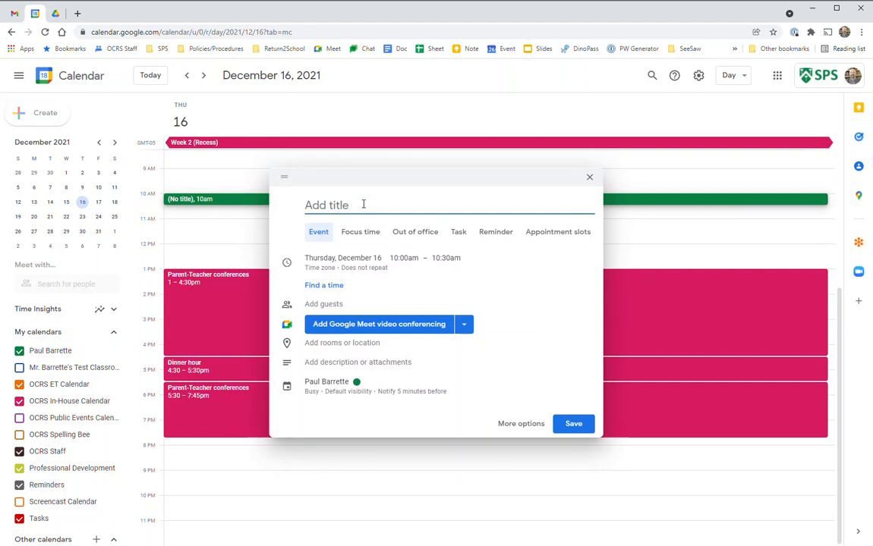
type("Mrs. Jones afternoon conferences")
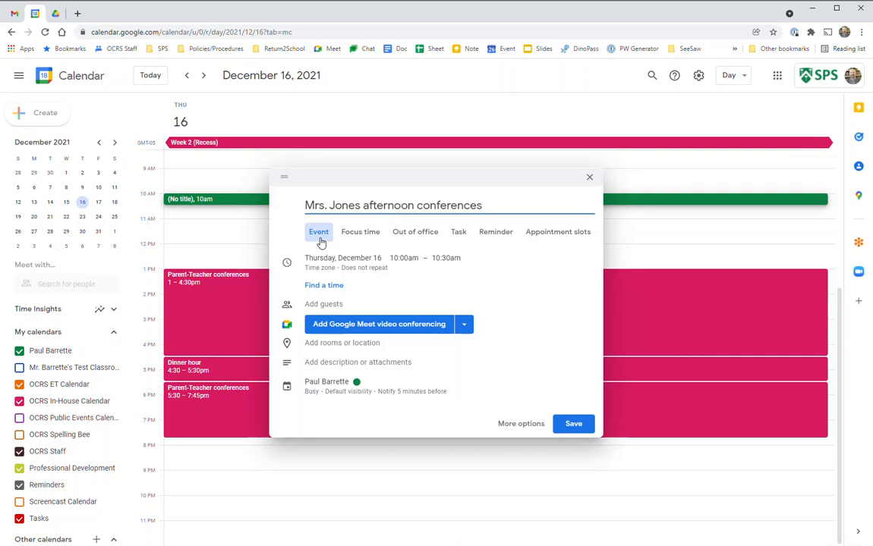
left_click(562, 239)
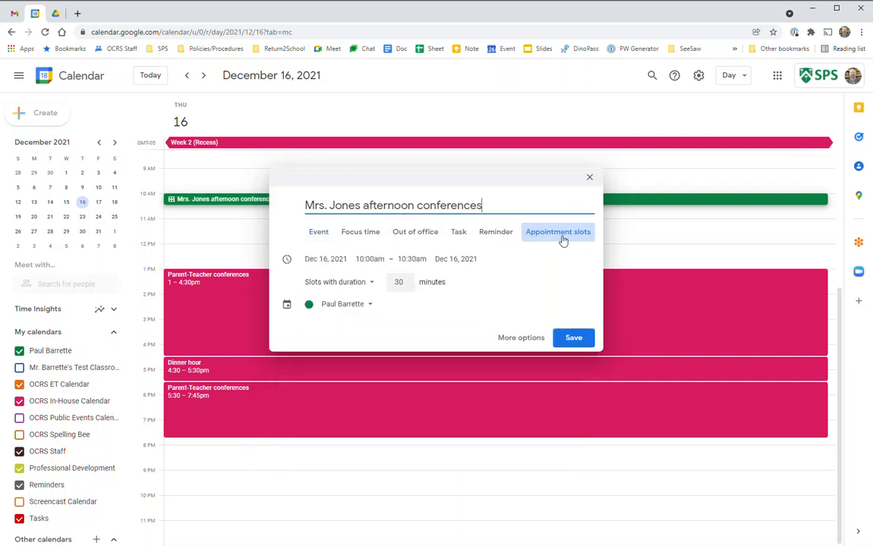
Step: Set the afternoon conferences entry to run from 1:00pm to 4:30pm
left_click(372, 259)
scroll(400, 339, "down", 3)
left_click(395, 366)
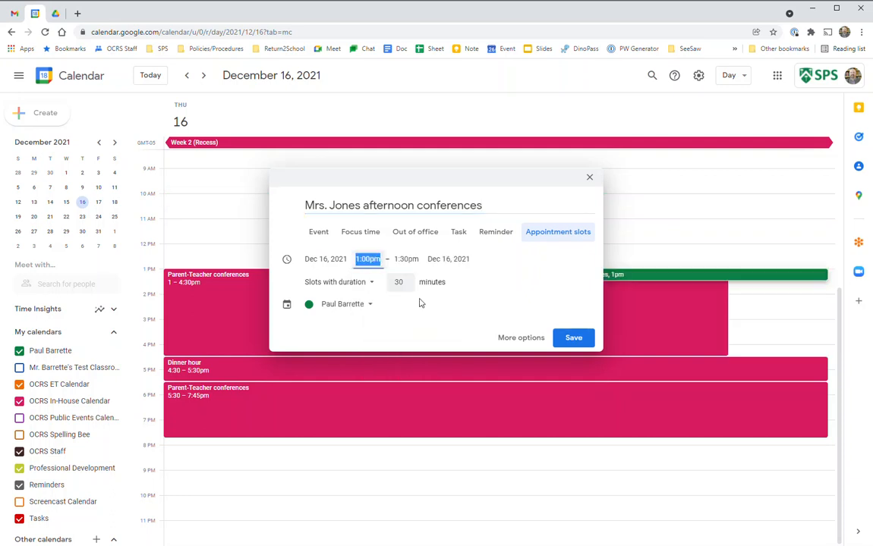
left_click(406, 259)
scroll(429, 315, "down", 4)
scroll(429, 316, "up", 1)
left_click(430, 315)
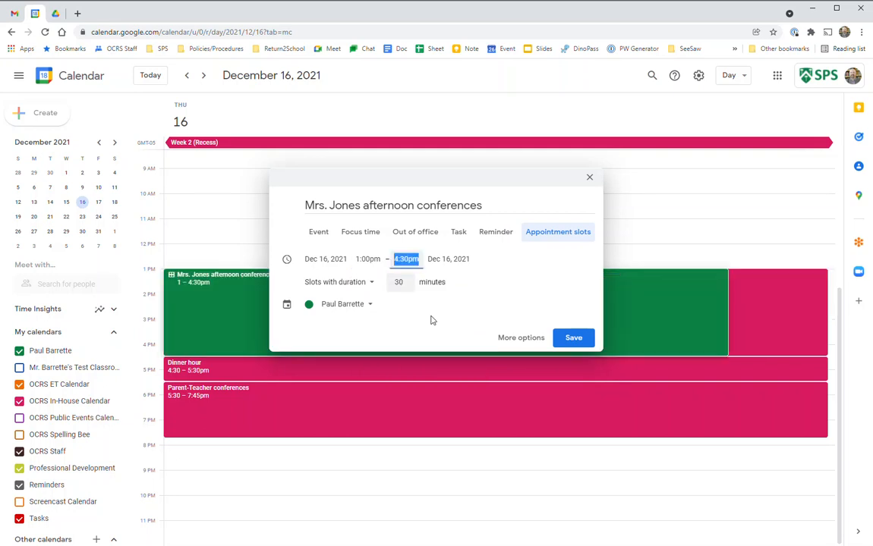
Step: Set the afternoon appointment slot duration to 20 minutes and save the entry
double_click(396, 283)
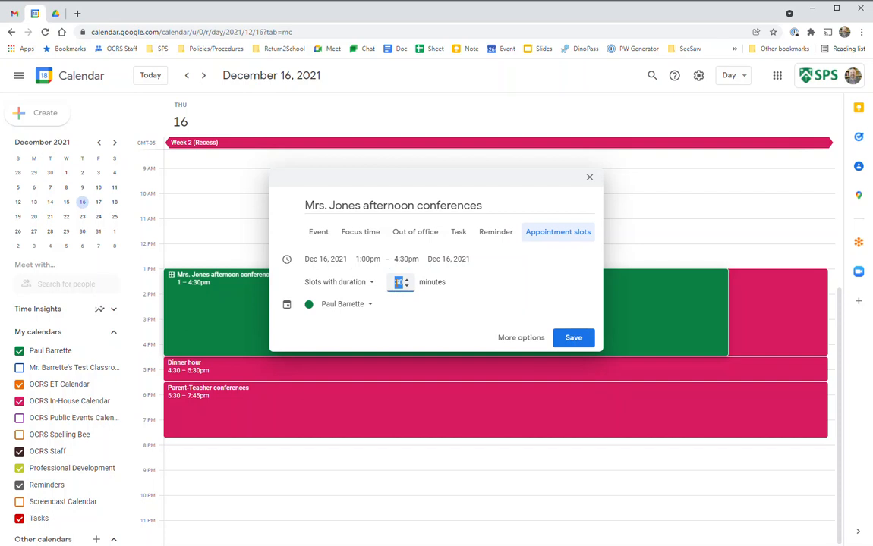
type("20")
double_click(398, 282)
type("30")
left_click(571, 340)
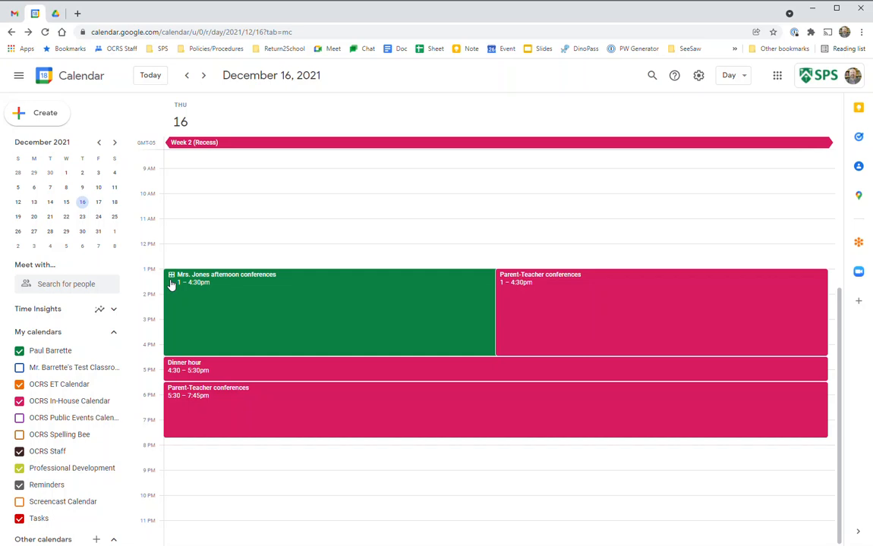
Step: Create a second December 16 entry of type Appointment slots, titled with the teacher's name followed by "evening conferences"
left_click(21, 113)
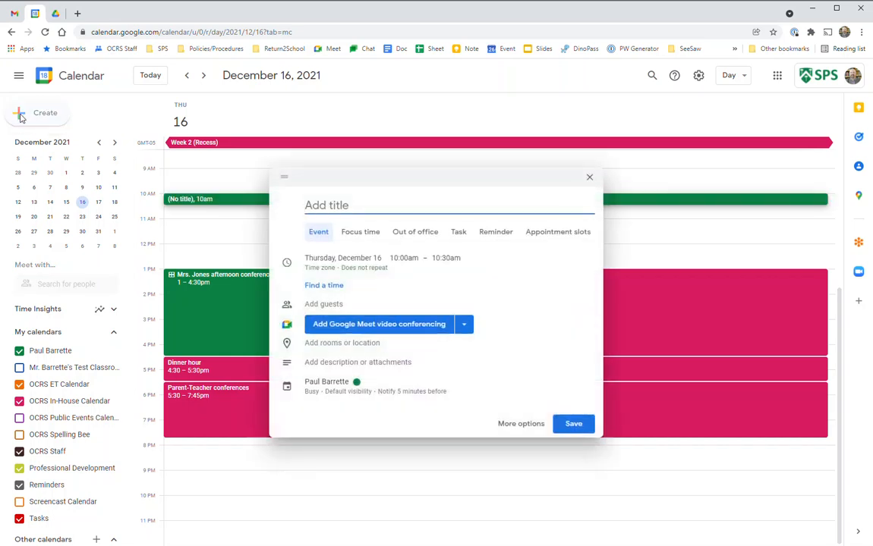
type("Mrs. Jones ")
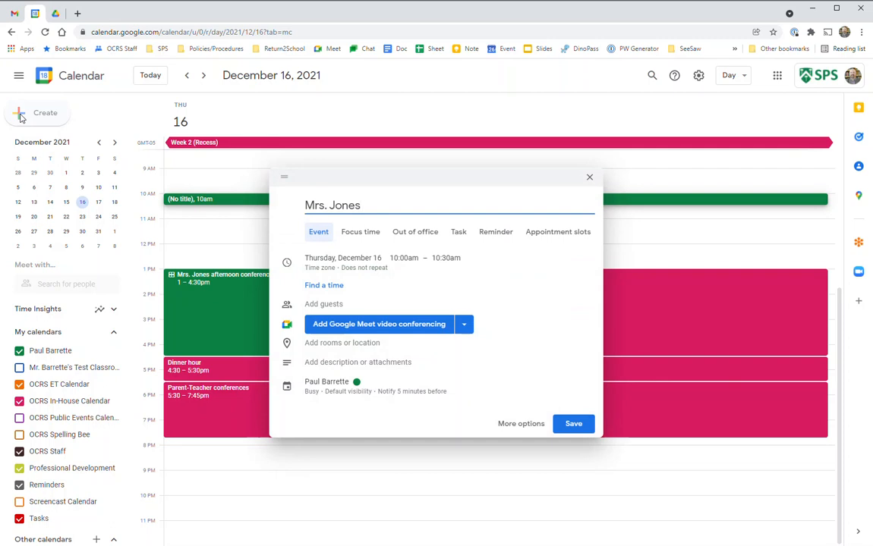
type("evening conferences")
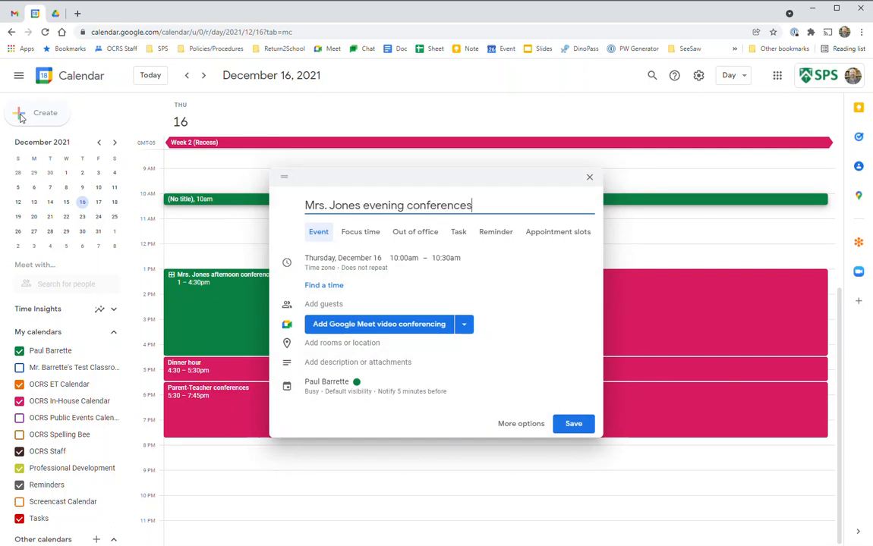
left_click(555, 233)
Step: Set the evening conferences entry to run from 5:30pm to 7:45pm
left_click(370, 258)
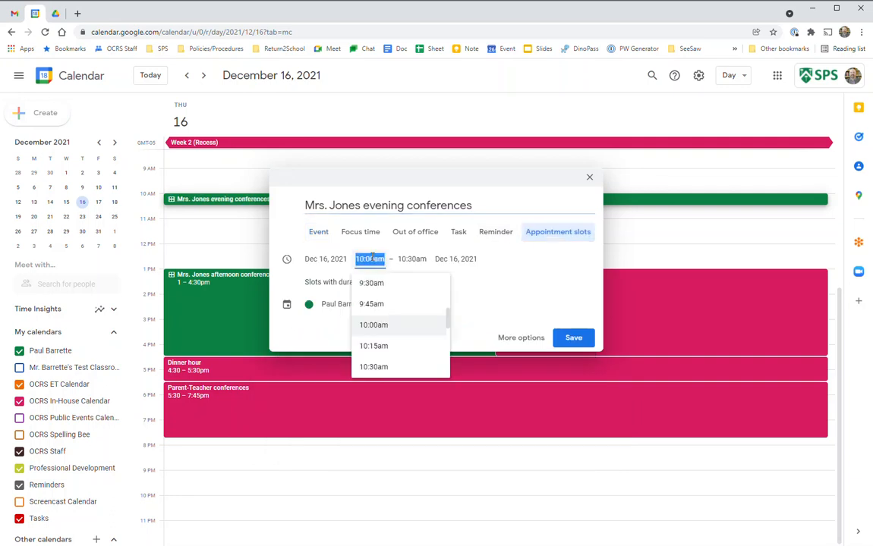
scroll(401, 334, "down", 5)
scroll(405, 341, "down", 6)
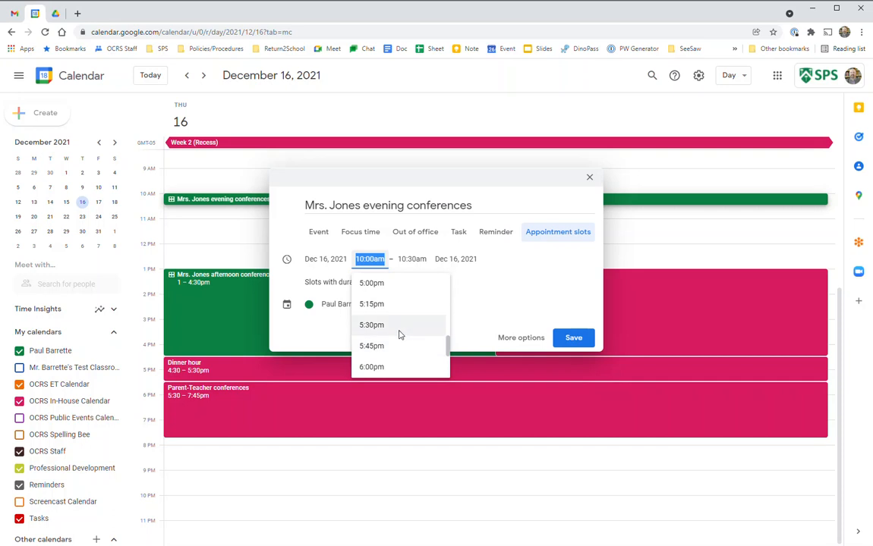
left_click(400, 326)
left_click(404, 259)
scroll(415, 303, "down", 3)
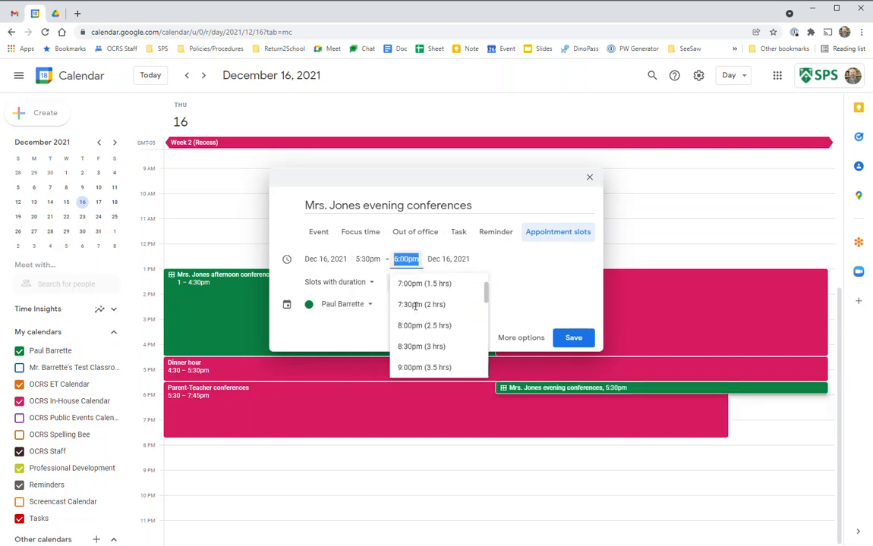
left_click(415, 303)
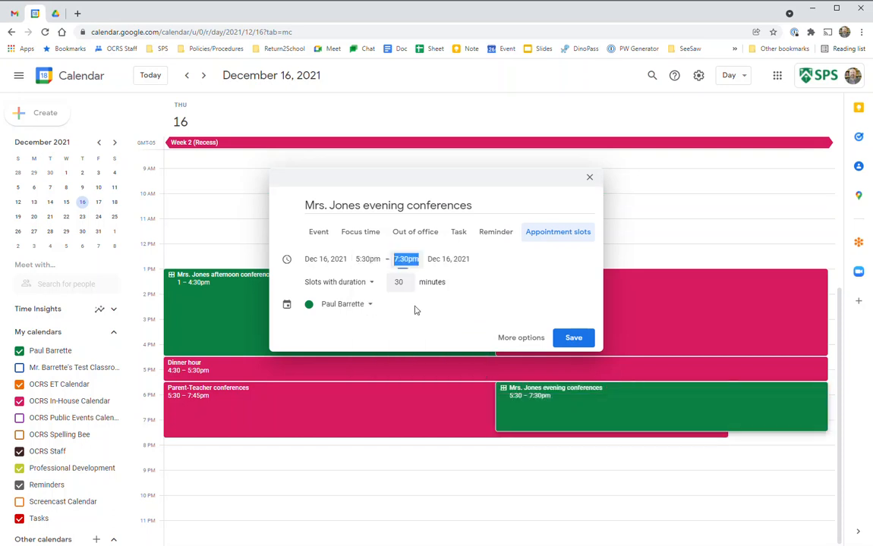
left_click(406, 259)
key("BackSpace")
key("BackSpace")
type("45")
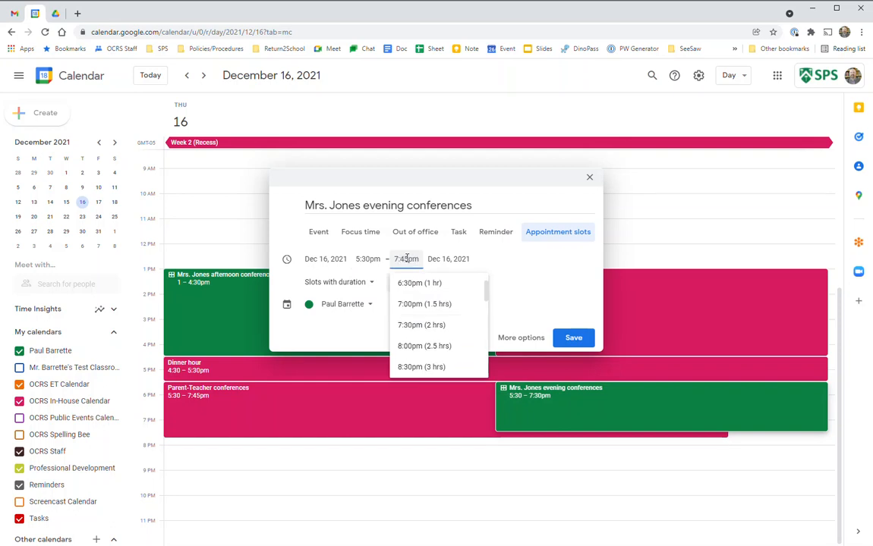
key("Return")
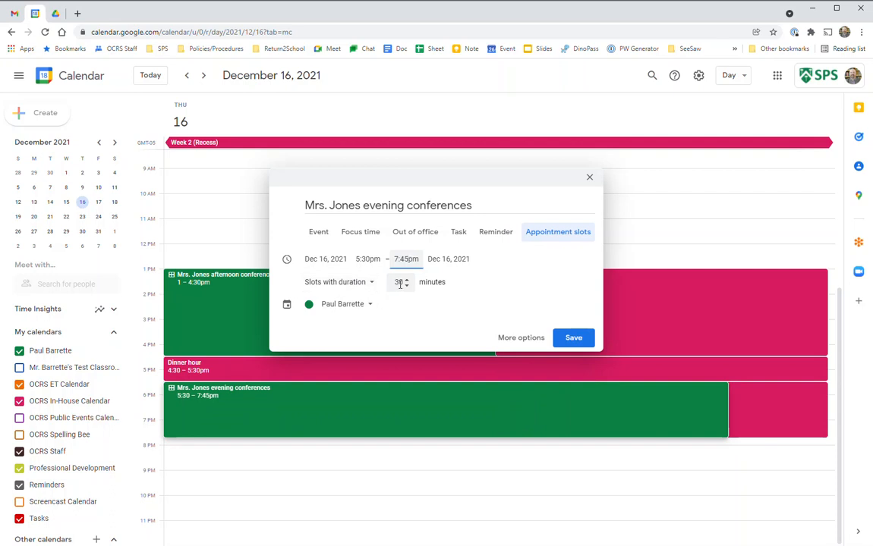
Step: Set the evening appointment slot duration to 15 minutes and save the entry
double_click(400, 283)
type("20")
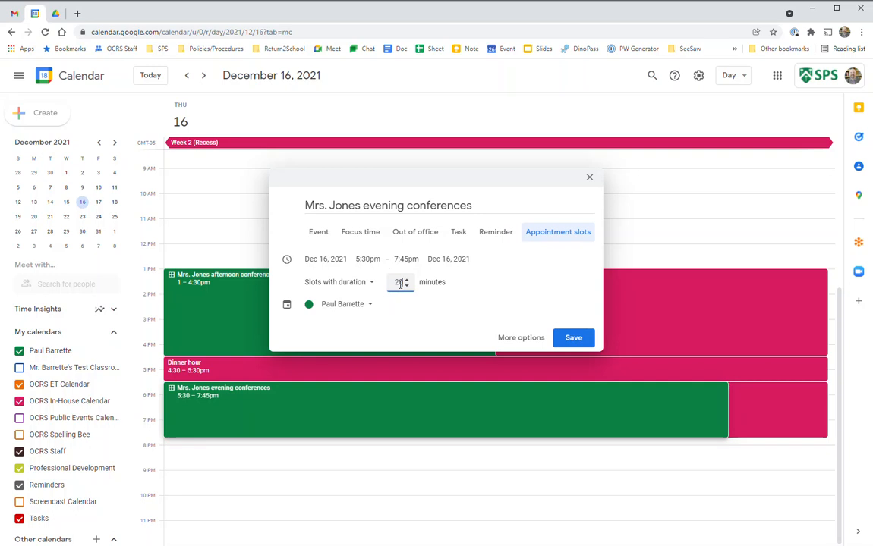
double_click(400, 282)
type("15")
left_click(572, 337)
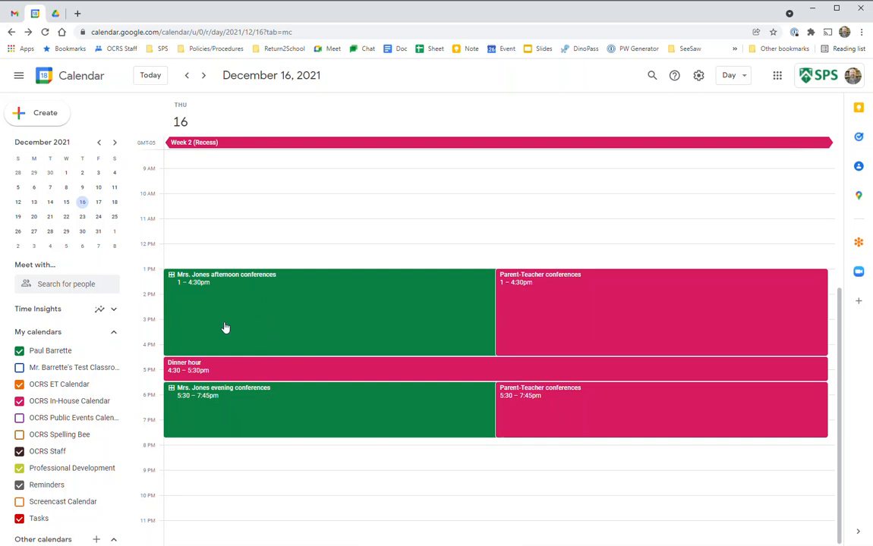
Step: Open the appointment page from the afternoon conferences entry and copy its web address
left_click(228, 275)
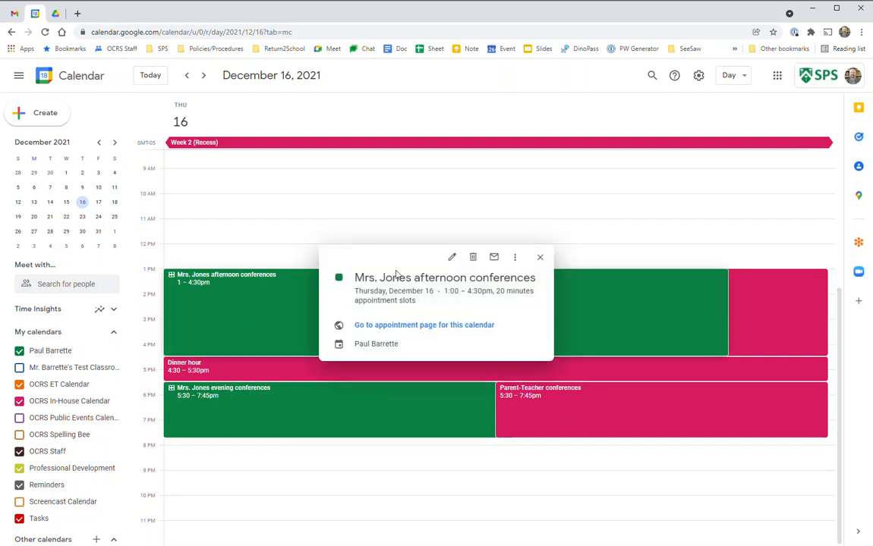
left_click(376, 331)
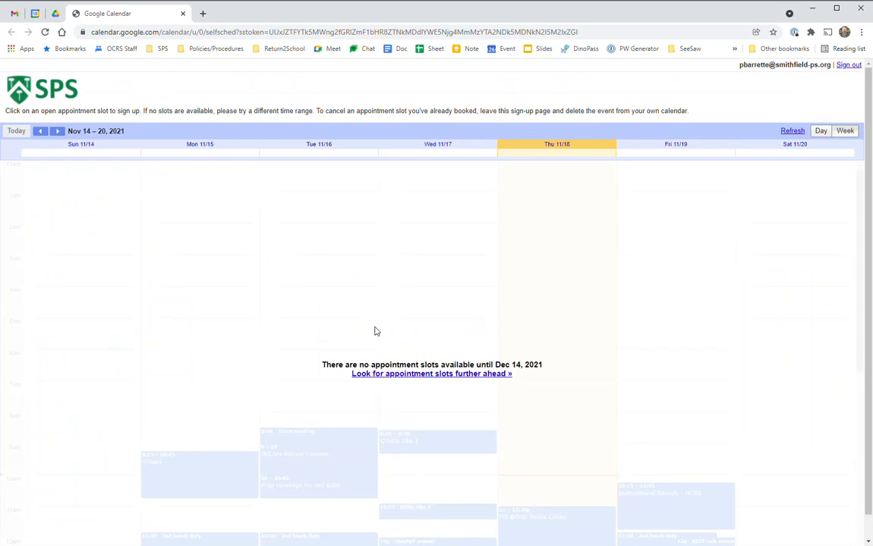
left_click(312, 34)
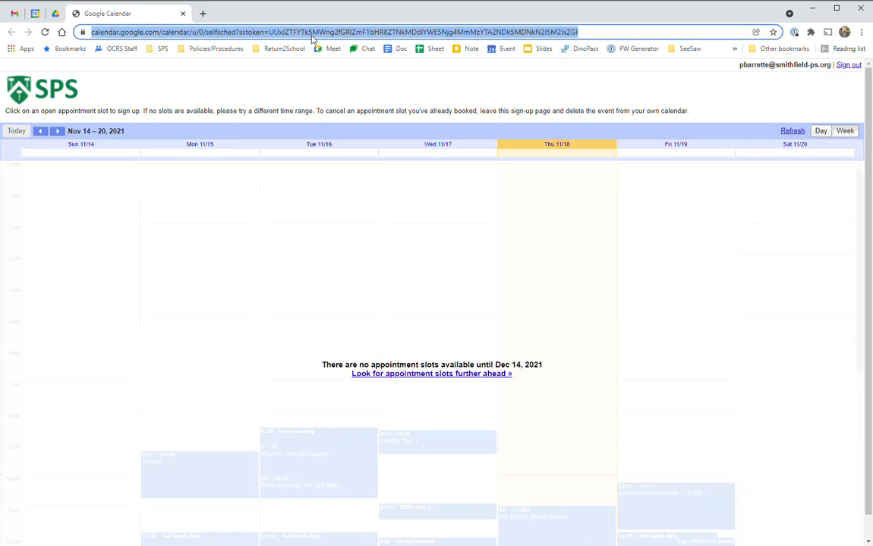
right_click(311, 35)
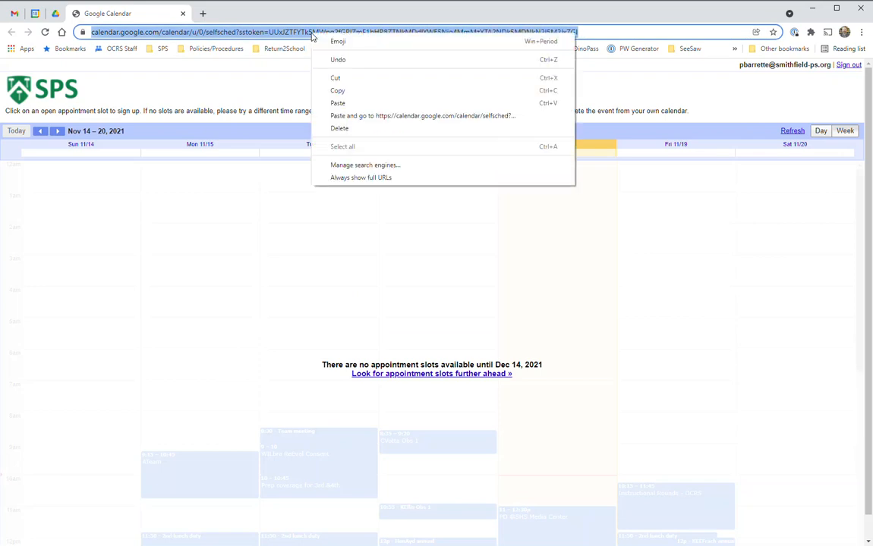
left_click(337, 91)
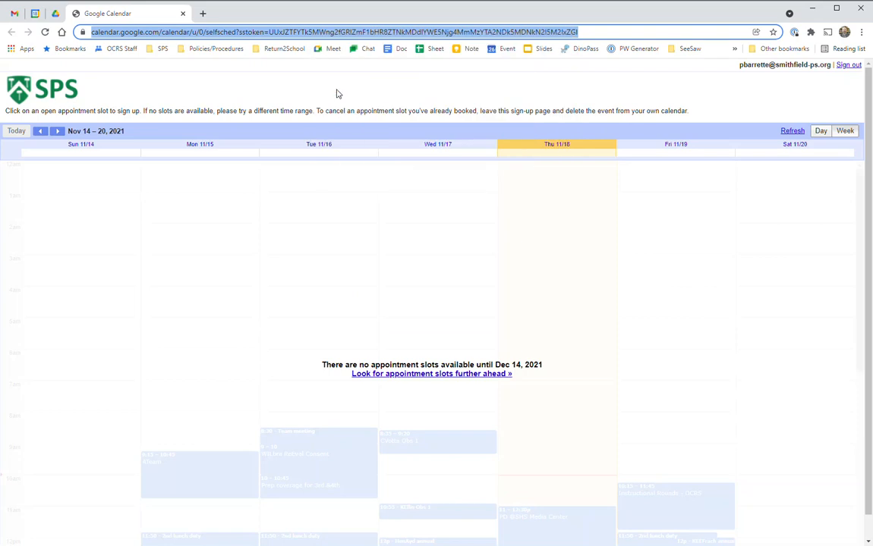
Step: Return to the calendar and copy the appointment page's link address from the afternoon conferences entry
left_click(36, 15)
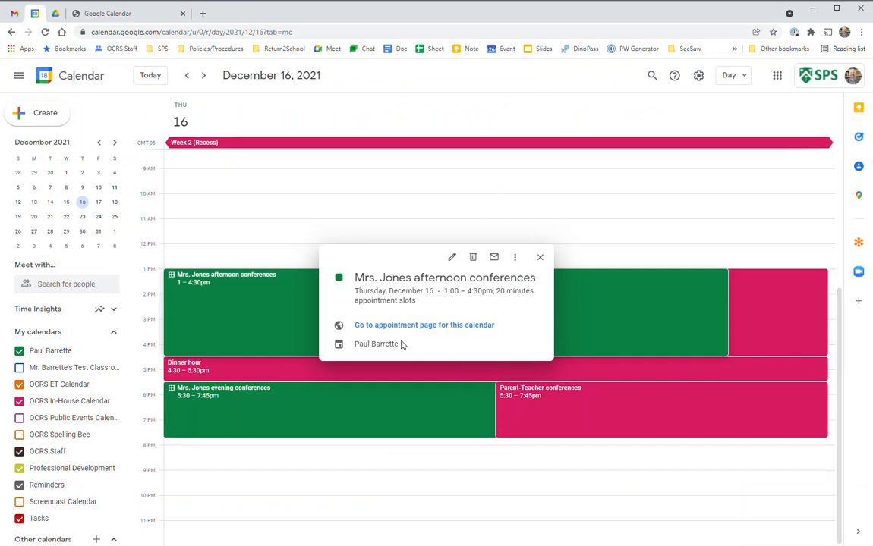
left_click(223, 328)
left_click(222, 328)
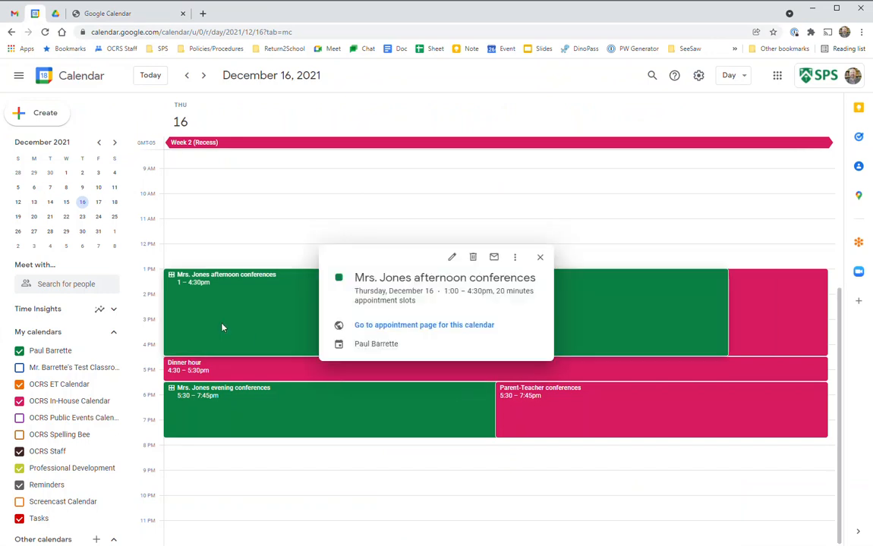
right_click(396, 331)
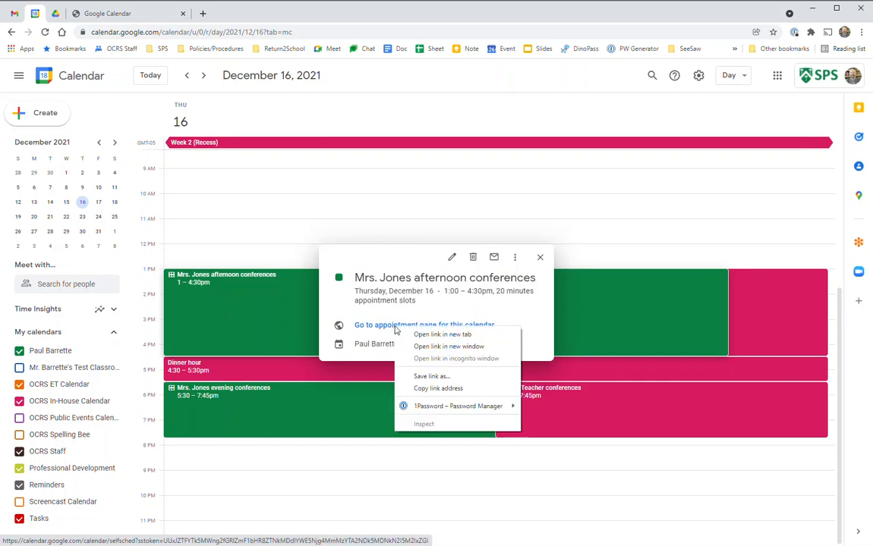
left_click(438, 388)
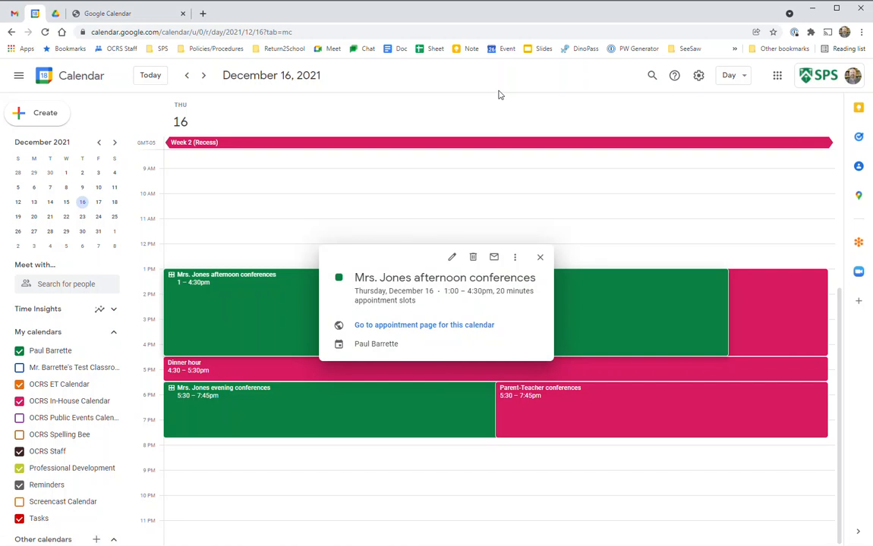
Step: Switch to the conference sign-up email draft in Gmail and paste the appointment link after "Click or tap on this link,"
left_click(37, 545)
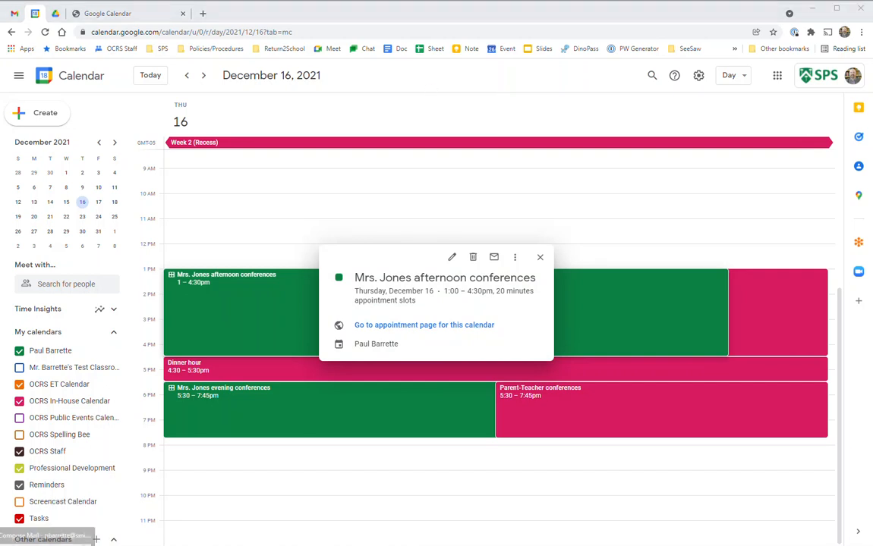
left_click(38, 529)
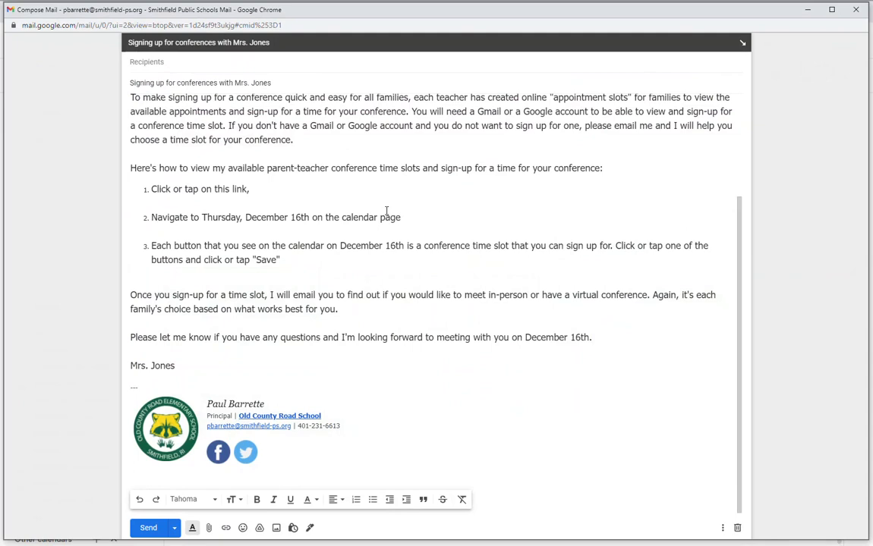
left_click(277, 189)
right_click(277, 190)
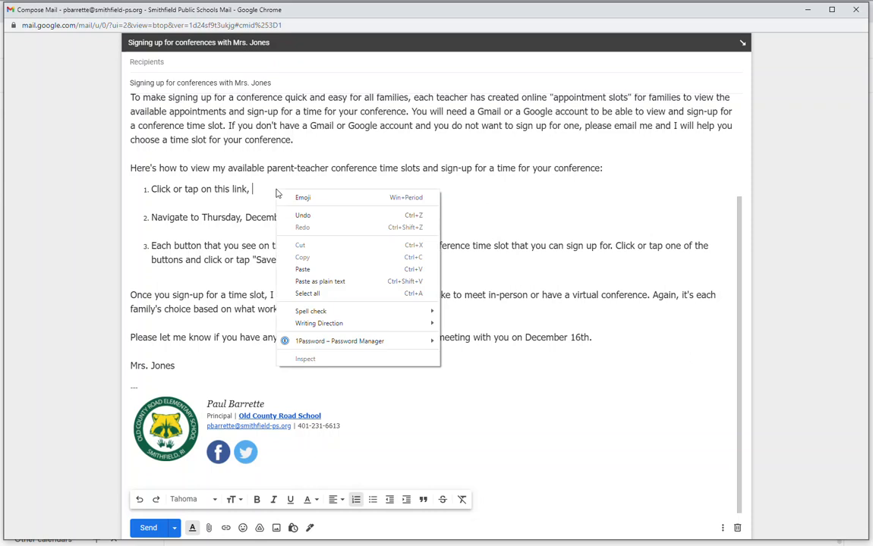
left_click(302, 269)
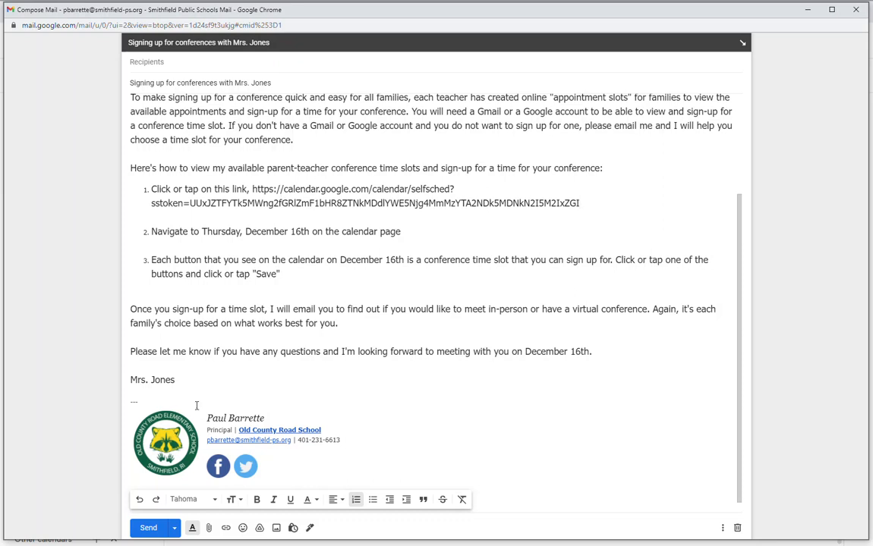
Step: Switch to Microsoft Edge, open the copied appointment page link, and try the day view before returning to week view
key("alt+Tab")
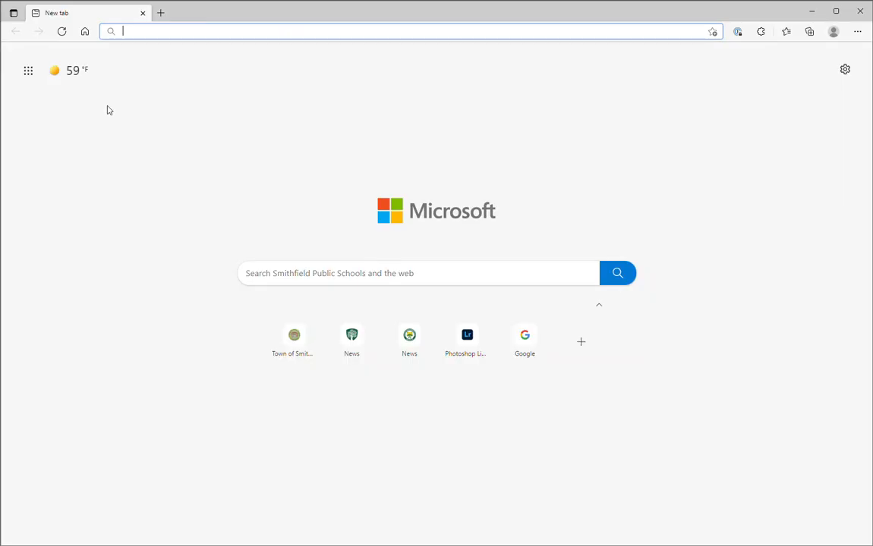
key("ctrl+v")
key("Return")
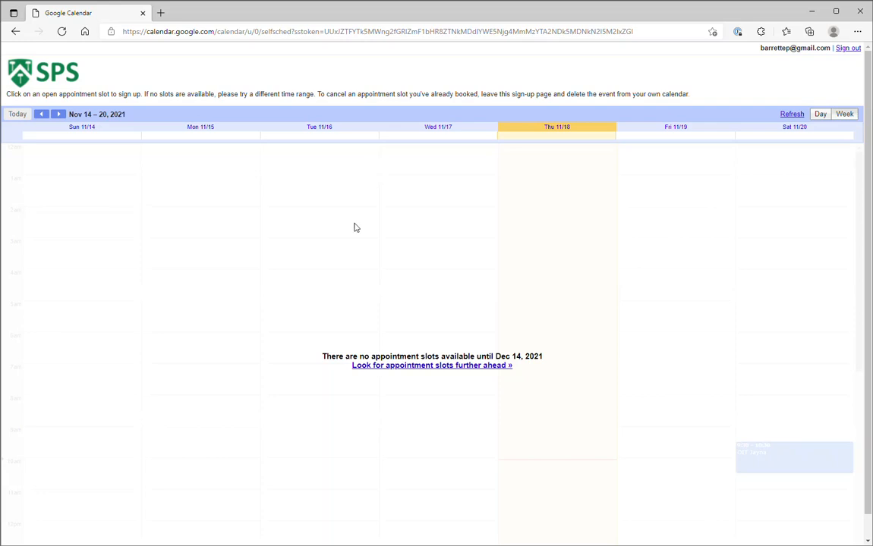
left_click(818, 116)
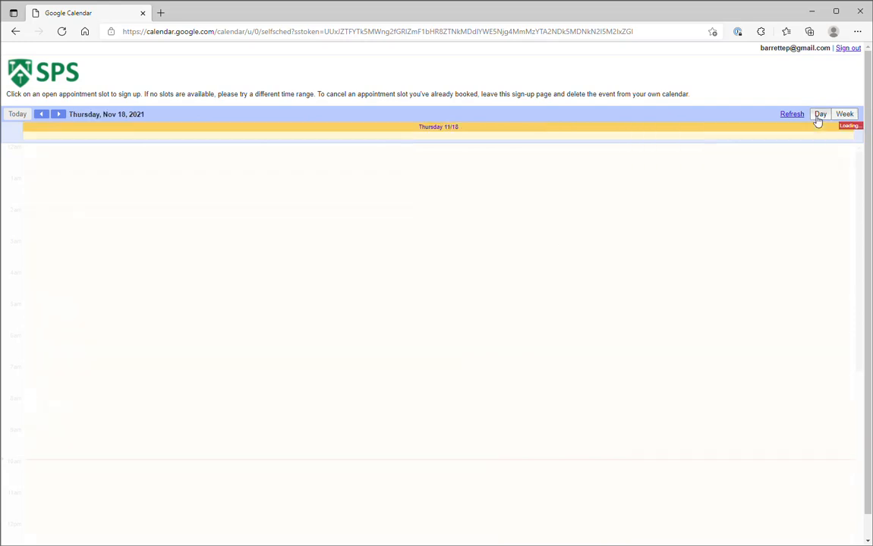
left_click(843, 116)
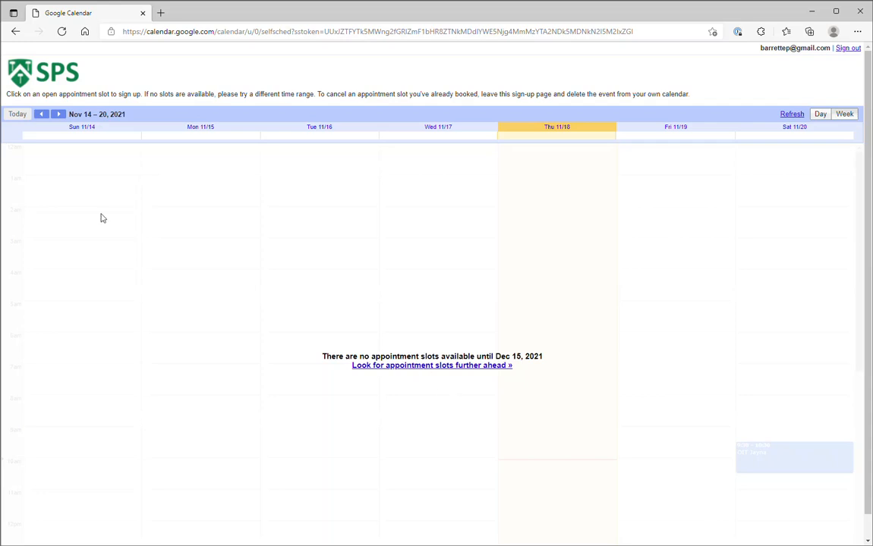
Step: Advance the appointment page to the week of Dec 12 – 18, 2021, and show Thursday, Dec 16 in day view
left_click(60, 115)
left_click(60, 115)
left_click(60, 115)
left_click(60, 115)
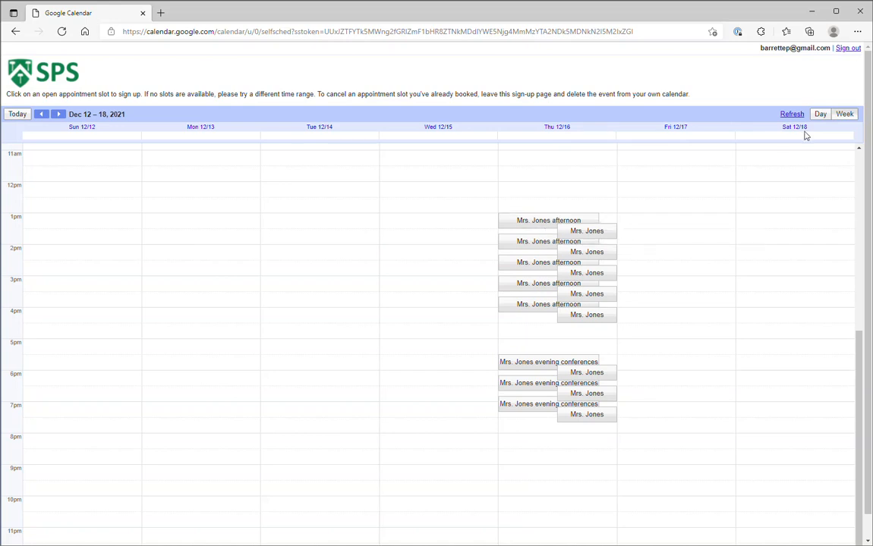
left_click(819, 115)
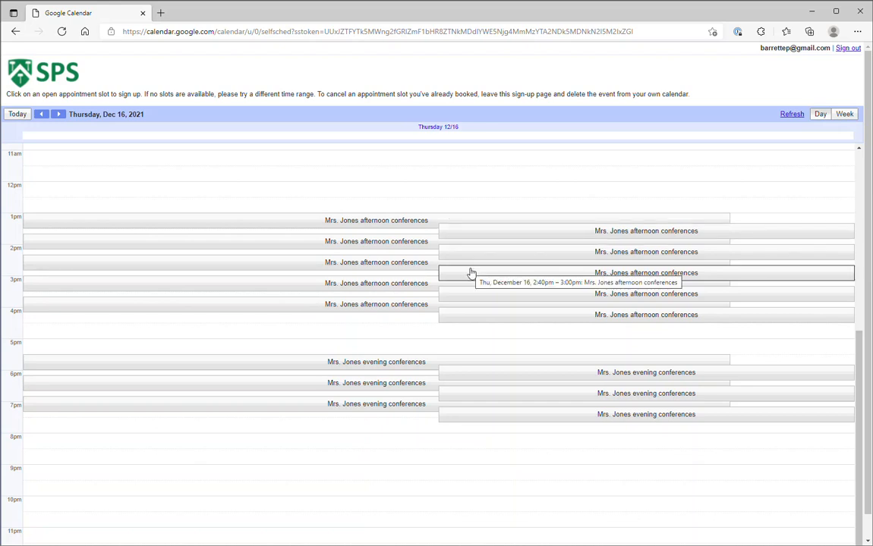
Step: Book the 2:40pm – 3:00pm afternoon conference slot with the description "in-person or virtual" and stay on the appointment page
left_click(607, 277)
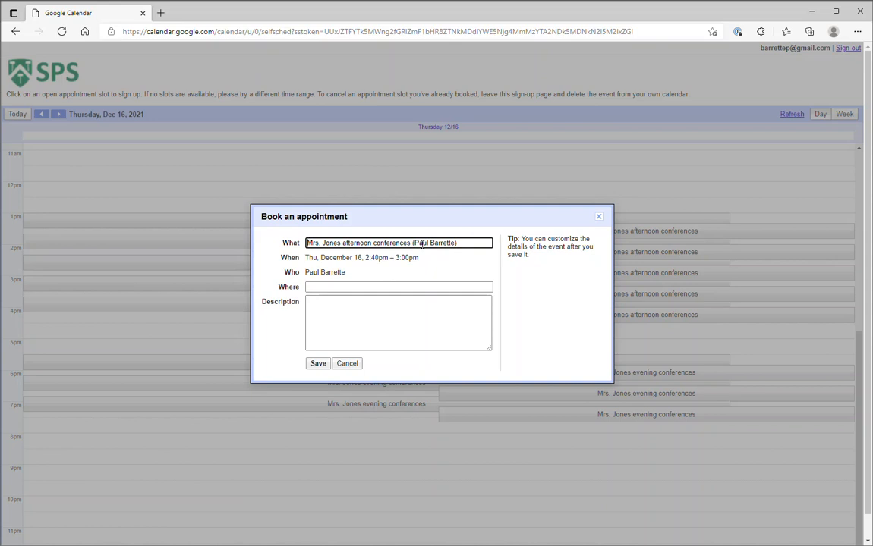
left_click(390, 305)
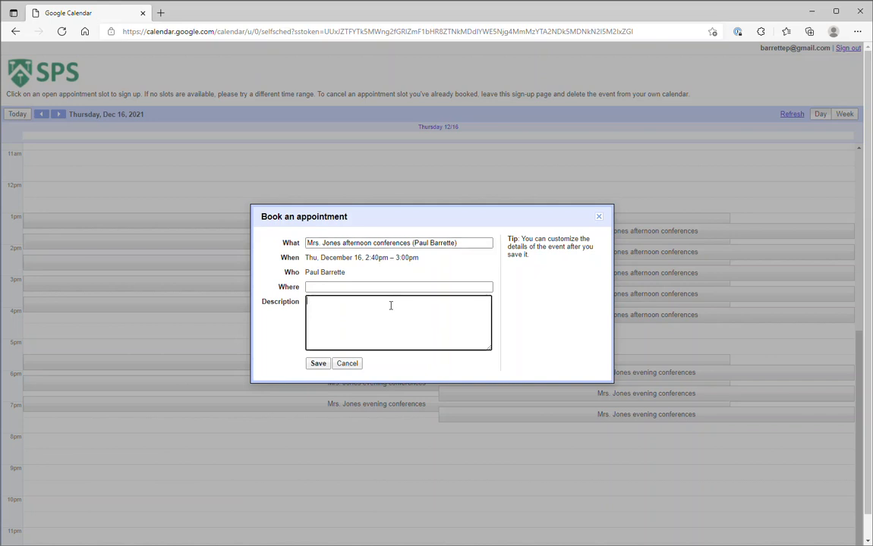
type("in-person or virtual")
left_click(319, 364)
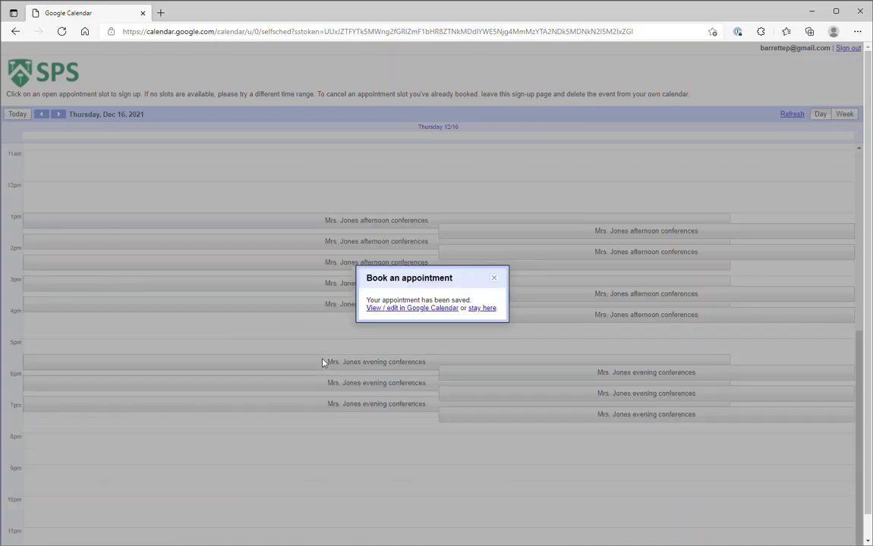
left_click(478, 308)
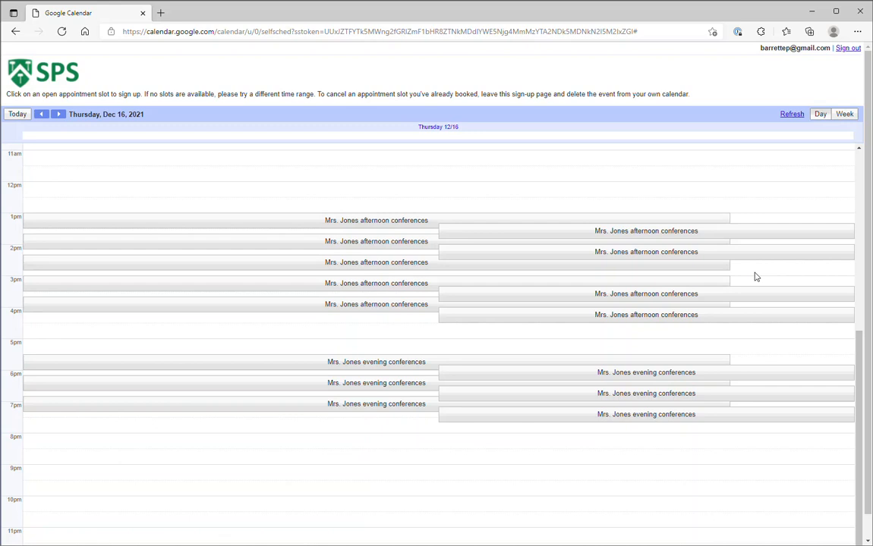
Step: Return to the teacher's calendar in Google Chrome and move its day view to December 16, 2021
left_click(812, 10)
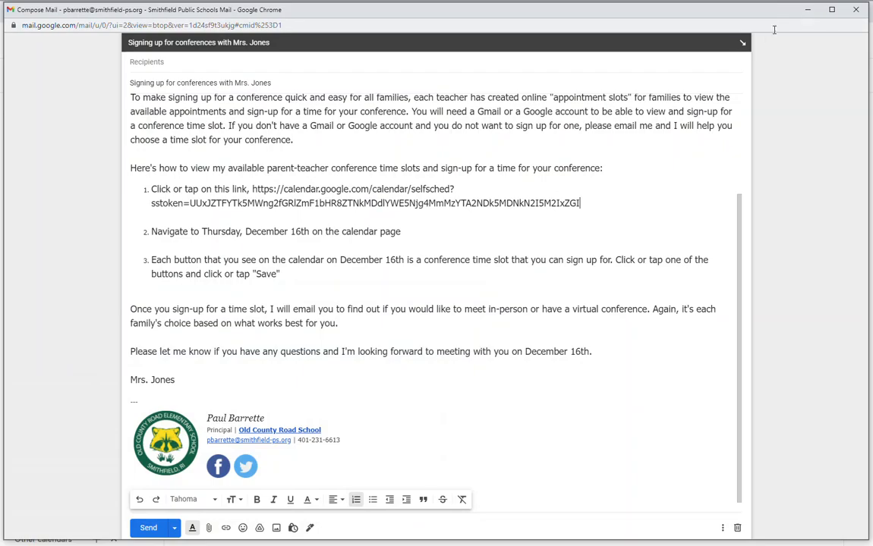
left_click(808, 12)
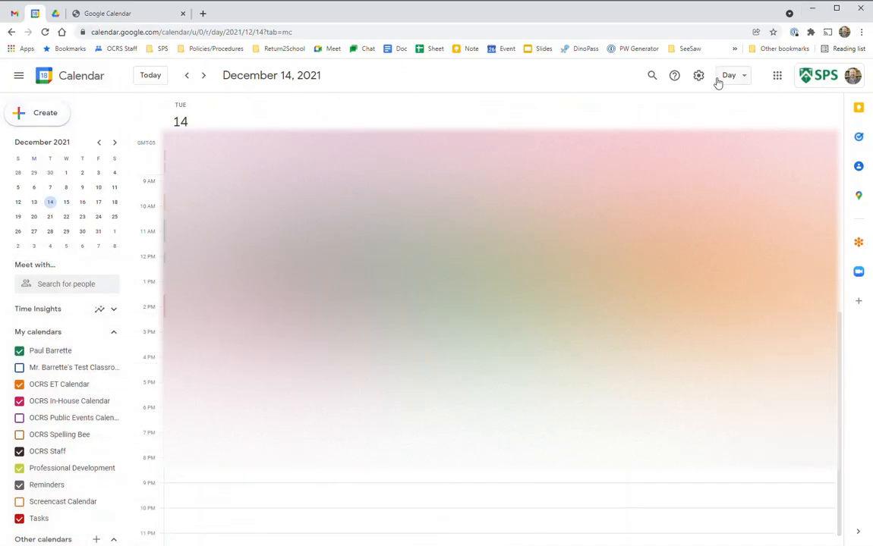
left_click(203, 77)
left_click(203, 76)
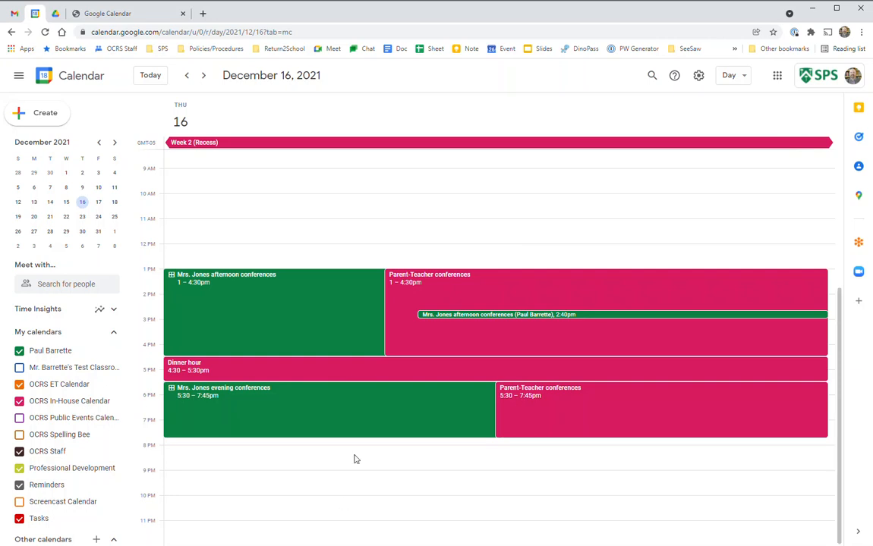
Step: Open the booked 2:40pm afternoon conference, delete it, and send cancellation emails to the guests
left_click(569, 315)
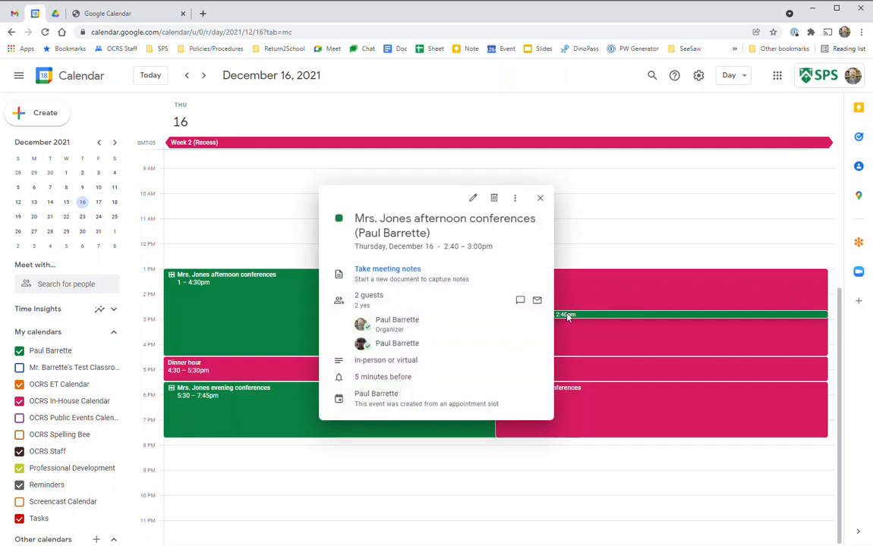
left_click(494, 197)
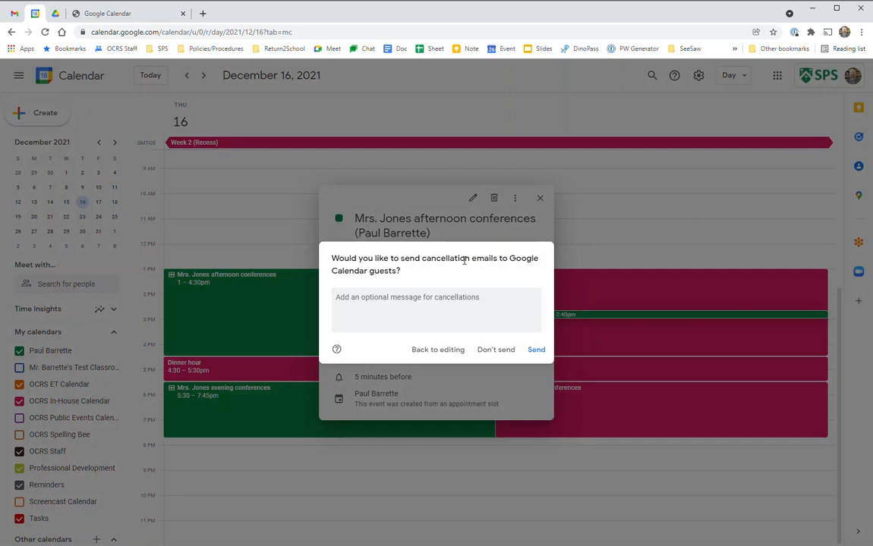
left_click(537, 351)
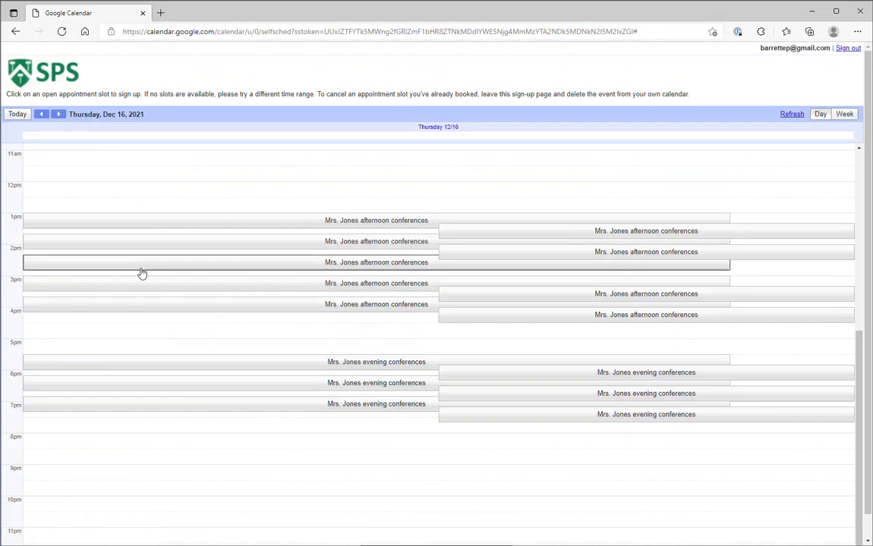
Step: Reload the appointment page in Microsoft Edge and check the reopened 2:40pm slot on Thursday, Dec 16, in week and day view
left_click(62, 31)
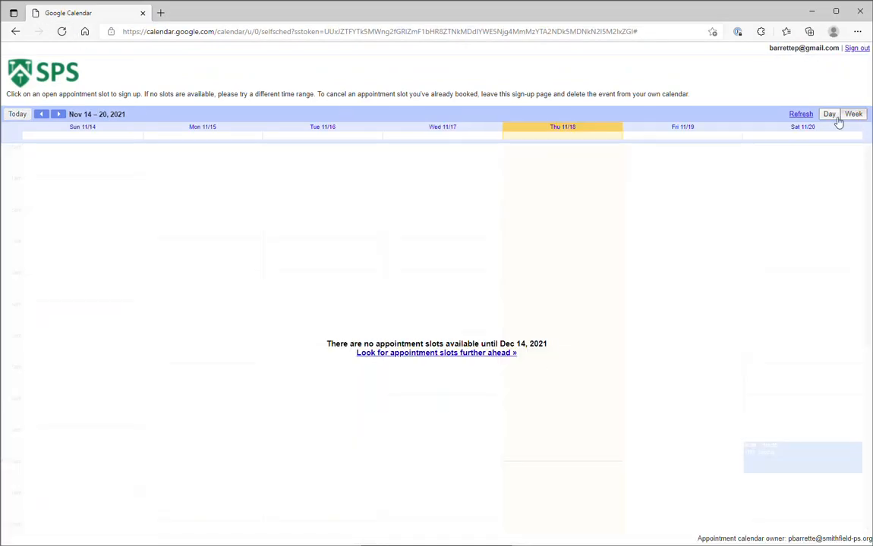
left_click(55, 115)
left_click(56, 115)
left_click(55, 115)
left_click(56, 116)
left_click(56, 115)
left_click(41, 115)
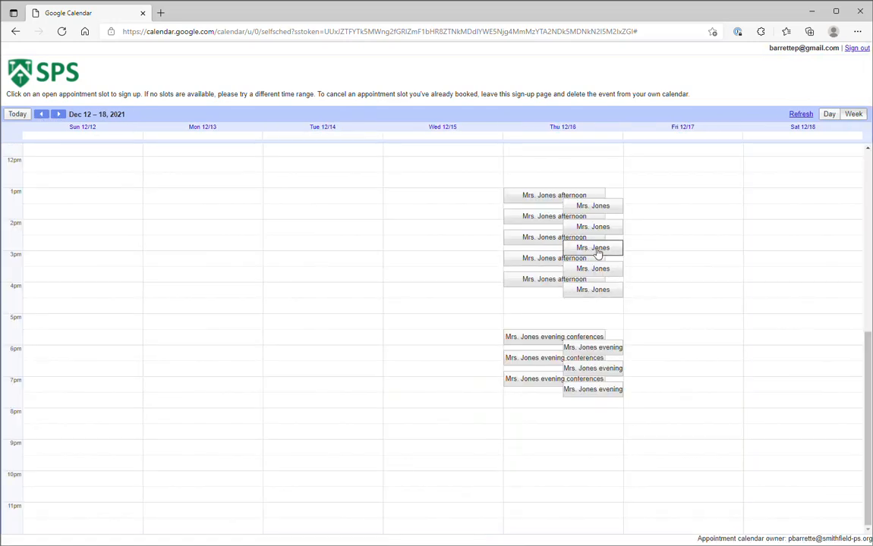
left_click(828, 115)
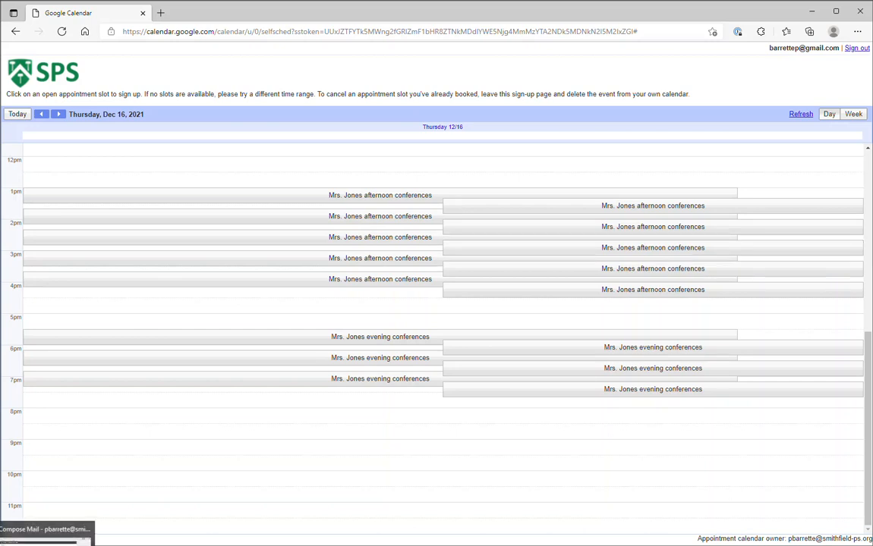
Step: Switch to the conference sign-up email draft in Gmail and review its sign-up instructions
left_click(42, 543)
scroll(348, 311, "up", 3)
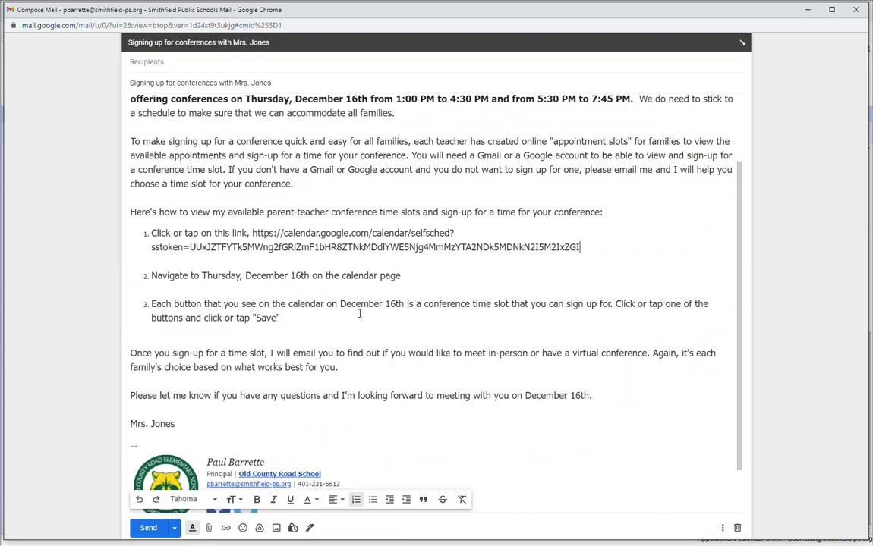